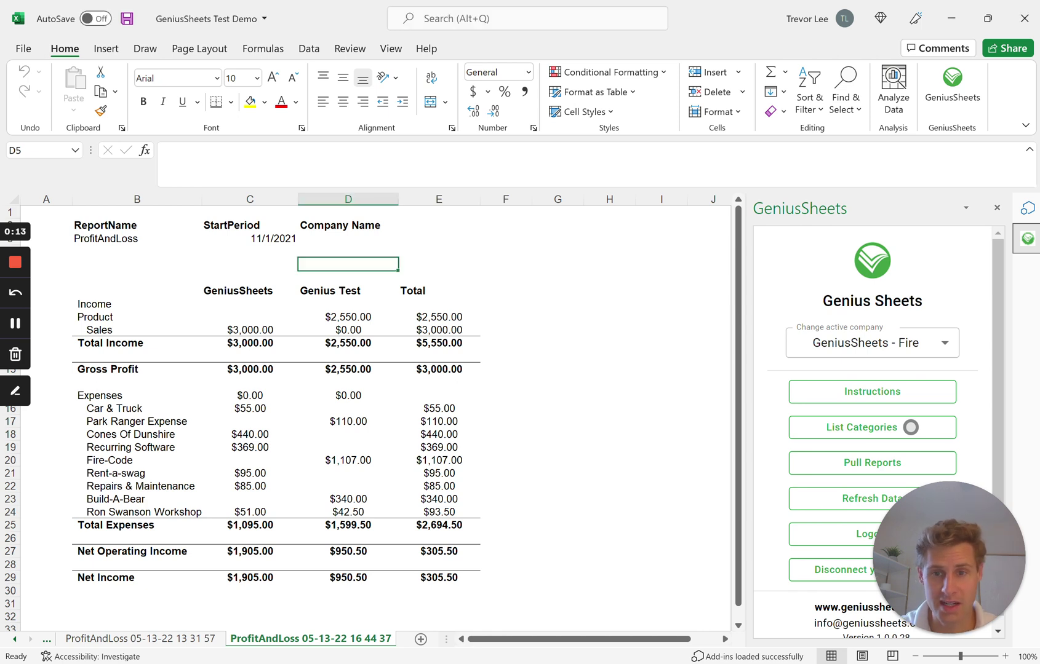
Switch to the Genius Sheets dashboard in the browser and review the company nickname in the GeniusSheets - Fire account's settings.
{"action": "key", "text": "alt+Tab"}
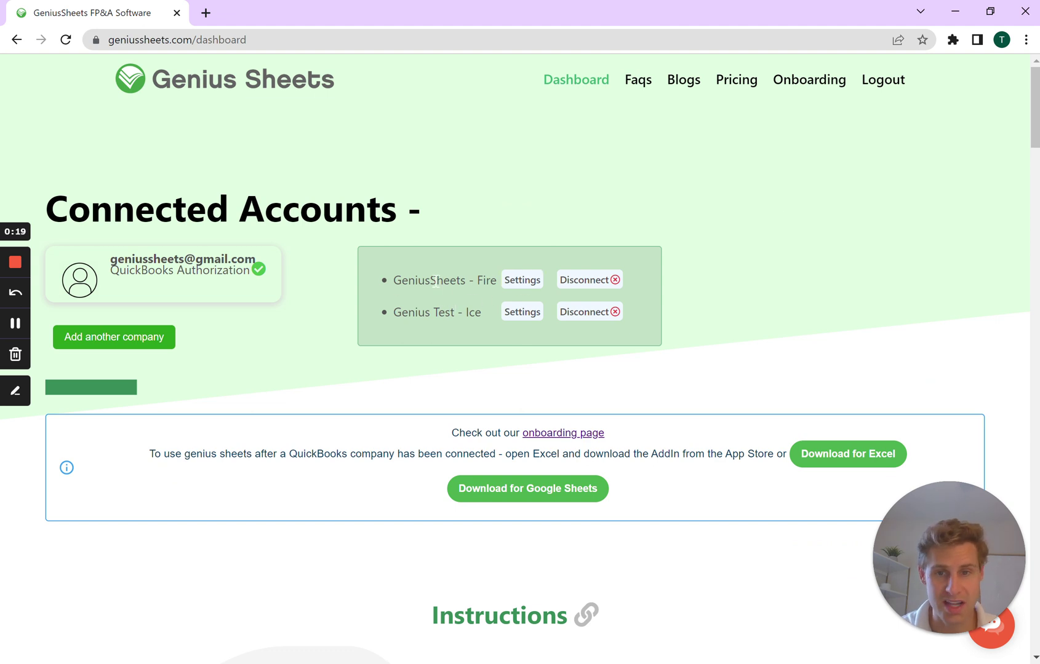
{"action": "left_click", "coordinate": [512, 285]}
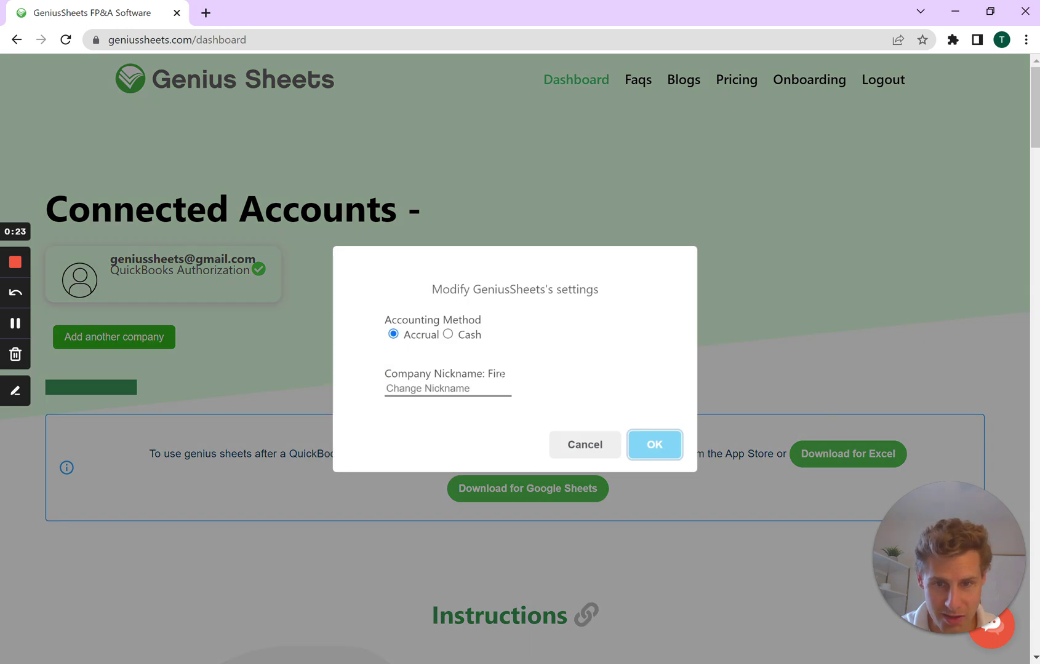
{"action": "left_click_drag", "start_coordinate": [503, 374], "coordinate": [488, 373]}
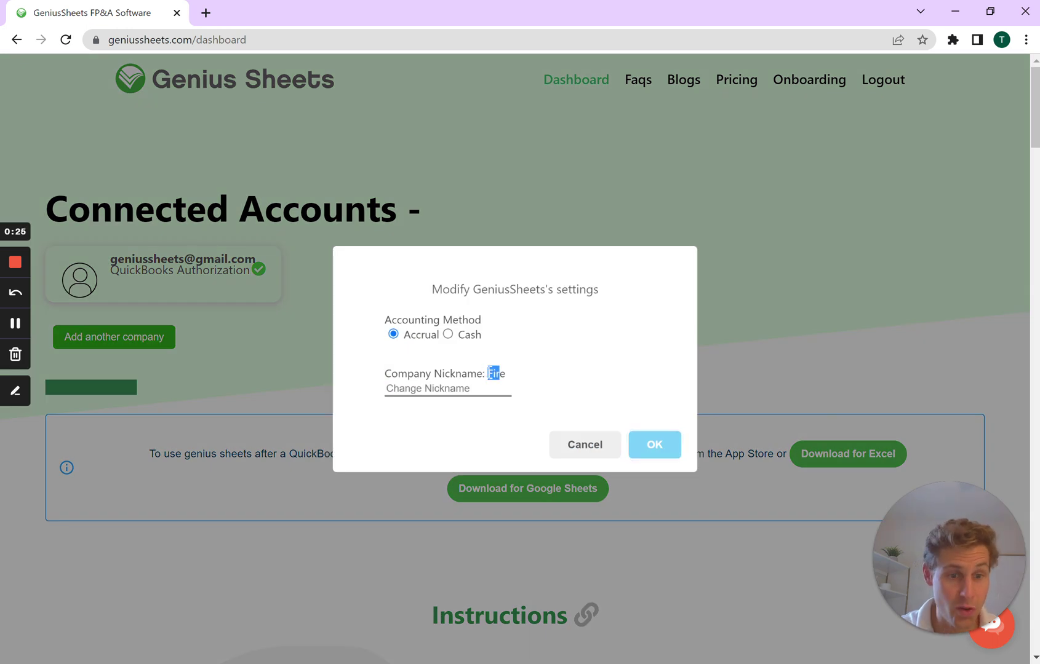
{"action": "left_click", "coordinate": [472, 387]}
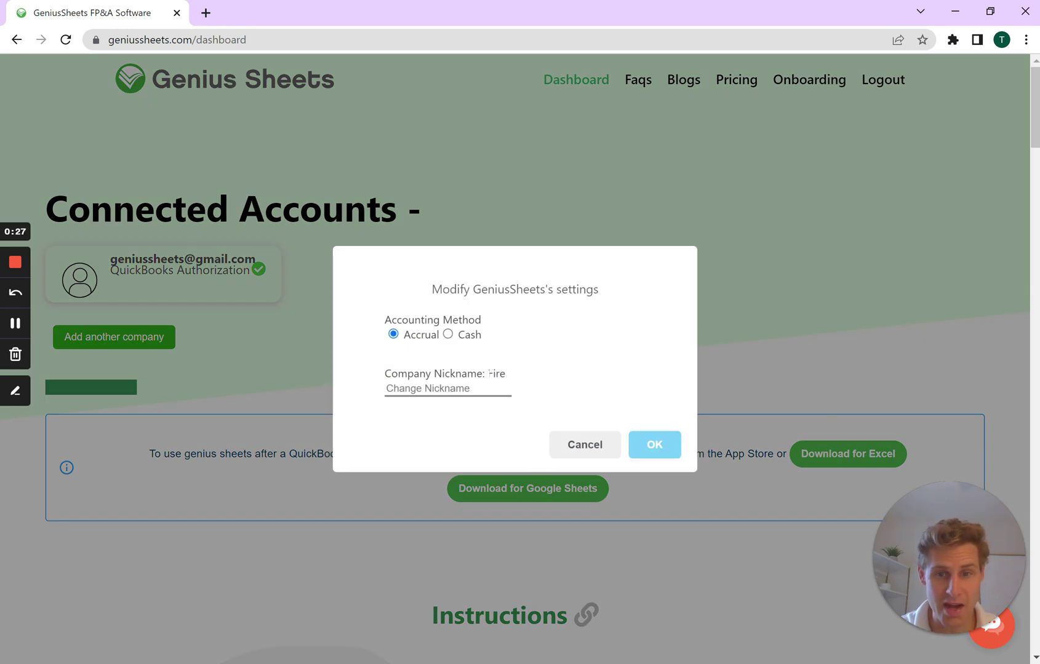
{"action": "left_click", "coordinate": [574, 453]}
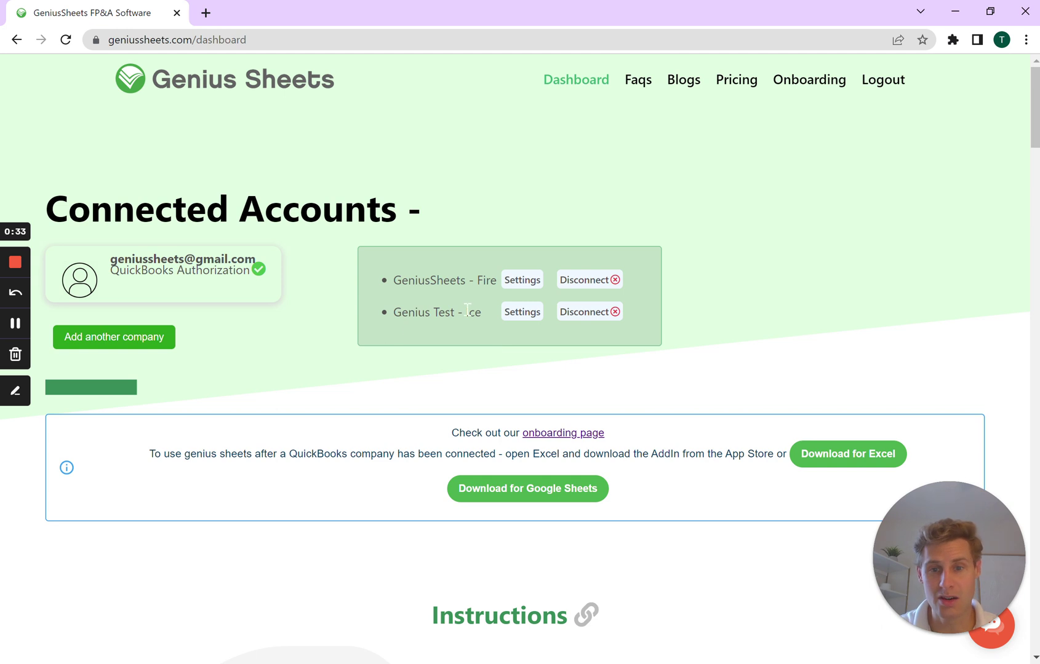
Return to the Excel report and inspect the company argument of the GeniusSheets Sales formula in C10.
{"action": "key", "text": "alt+Tab"}
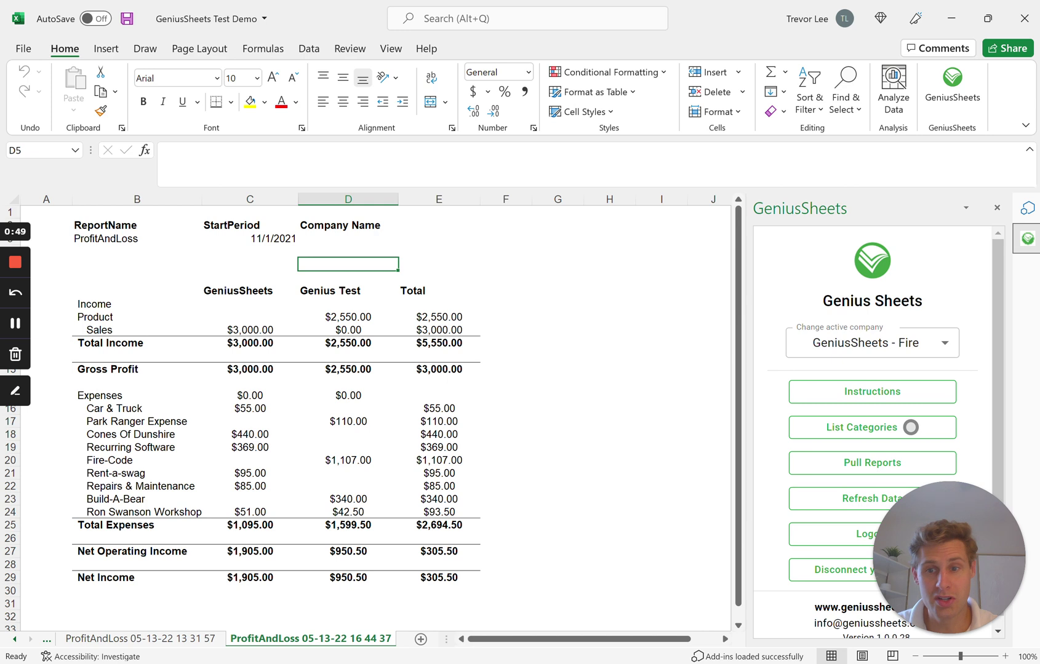
{"action": "left_click", "coordinate": [250, 317]}
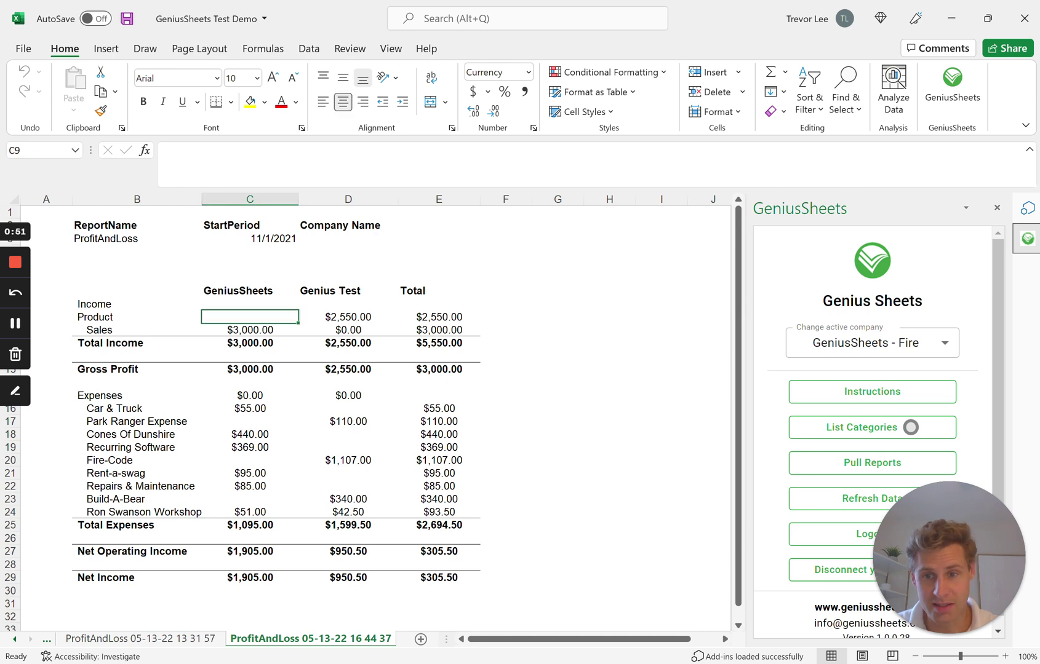
{"action": "left_click", "coordinate": [249, 330]}
{"action": "left_click", "coordinate": [270, 150]}
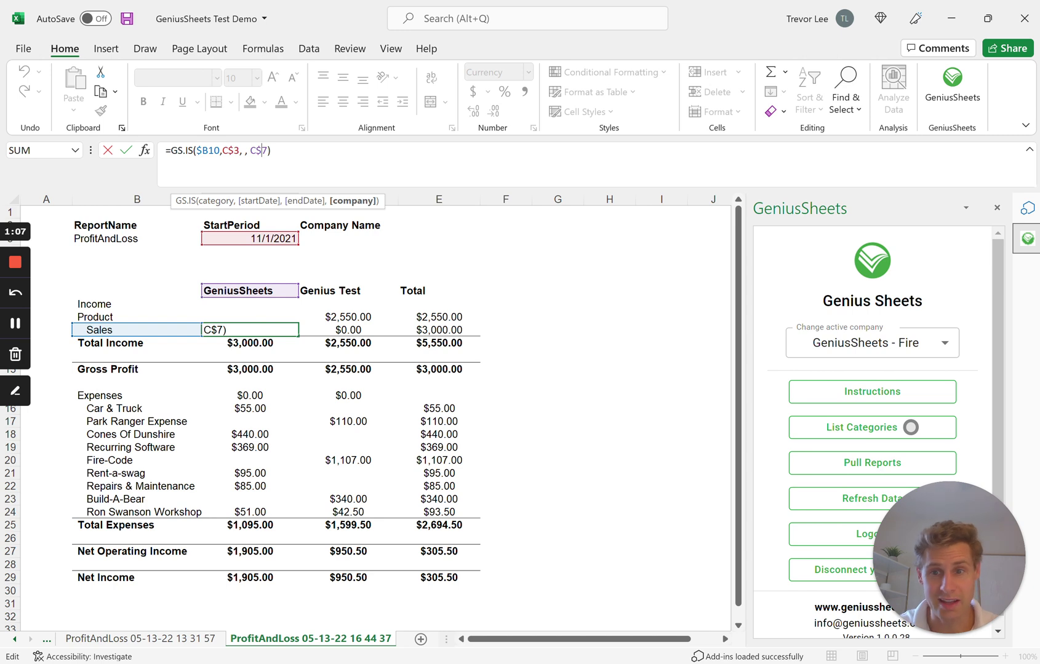
{"action": "key", "text": "ctrl+Return"}
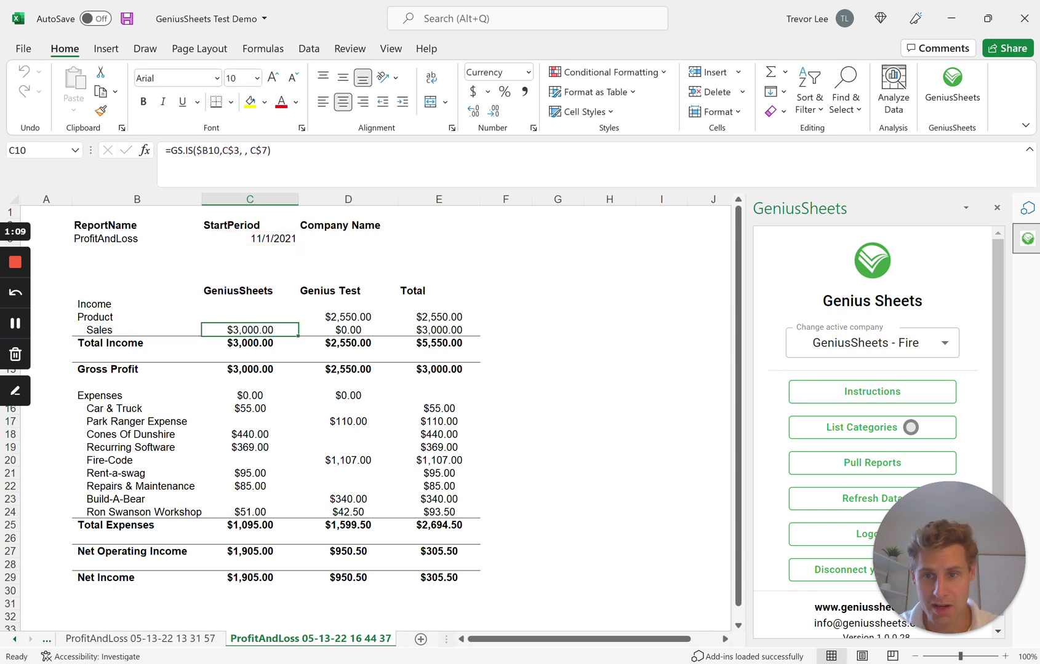
Replace the company name in header cell C7 with the nickname Fire.
{"action": "left_click", "coordinate": [250, 291]}
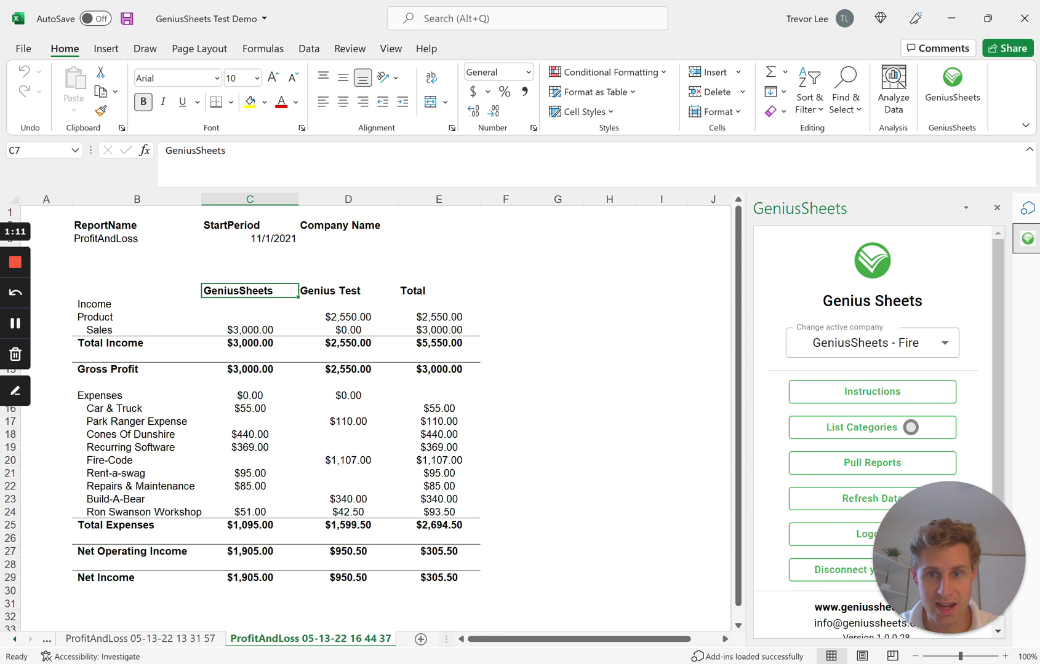
{"action": "type", "text": "Fire"}
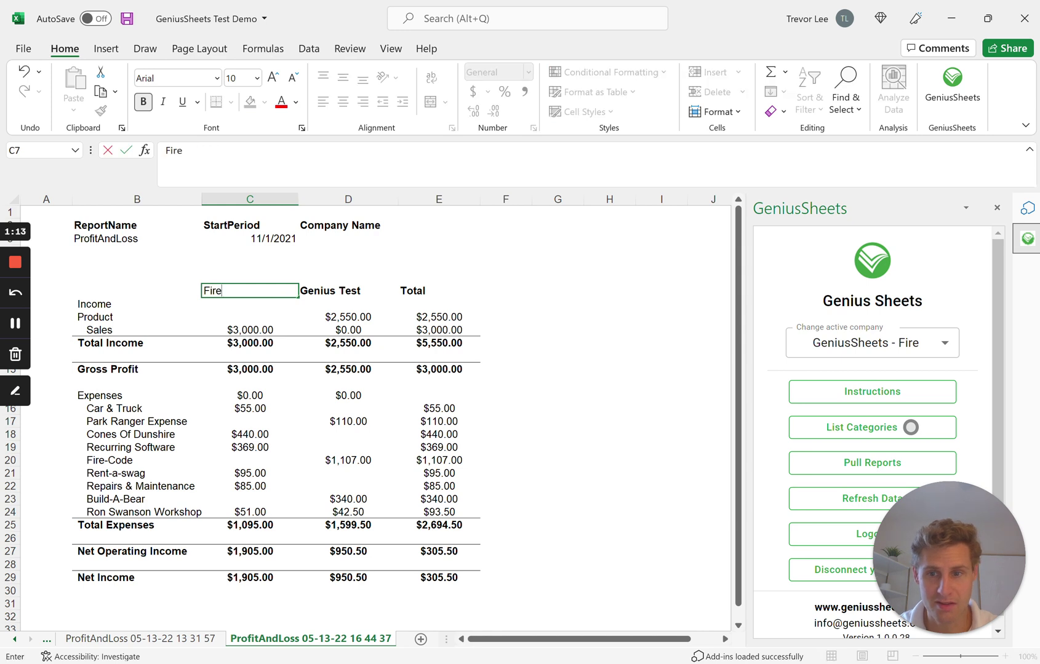
{"action": "key", "text": "Return"}
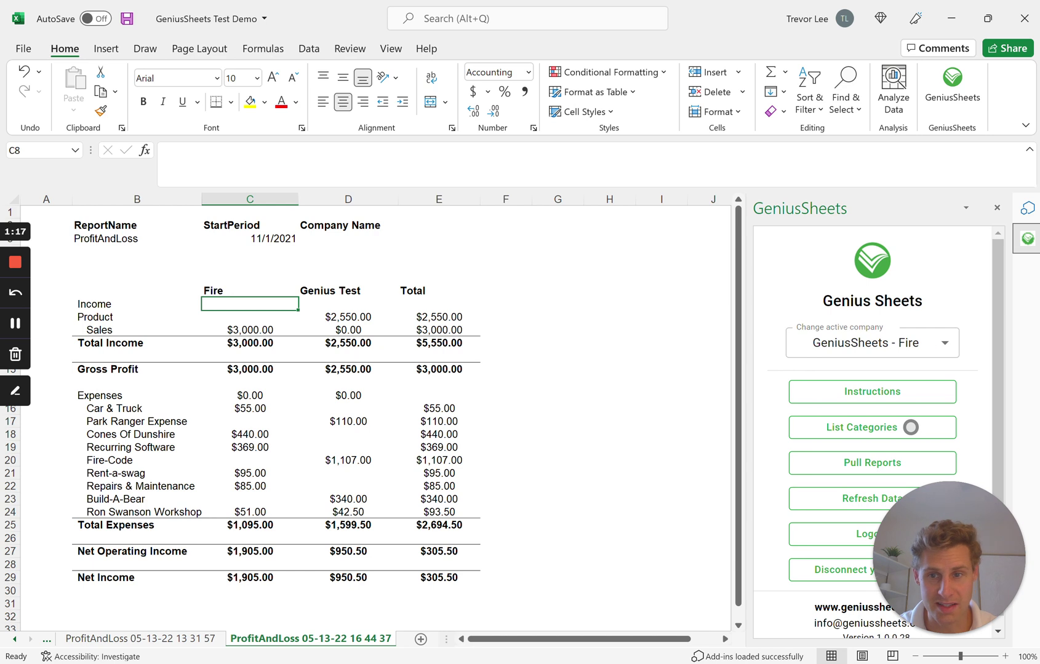
Set the company header in C7 back to GeniusSheets.
{"action": "key", "text": "Up"}
{"action": "type", "text": "GeniusS"}
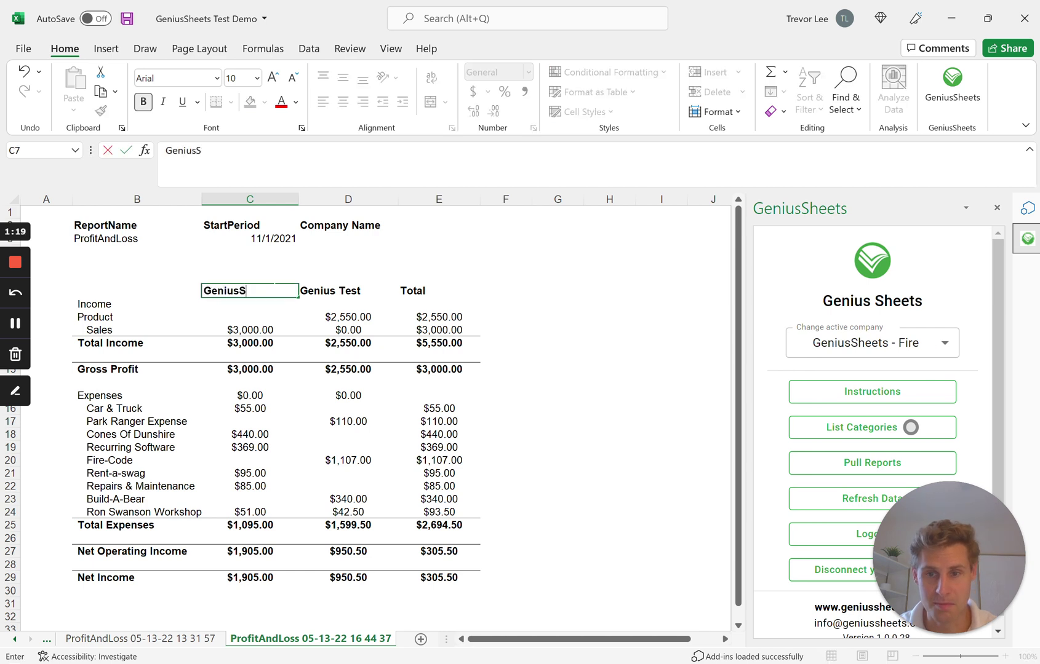
{"action": "type", "text": "heets"}
{"action": "key", "text": "Return"}
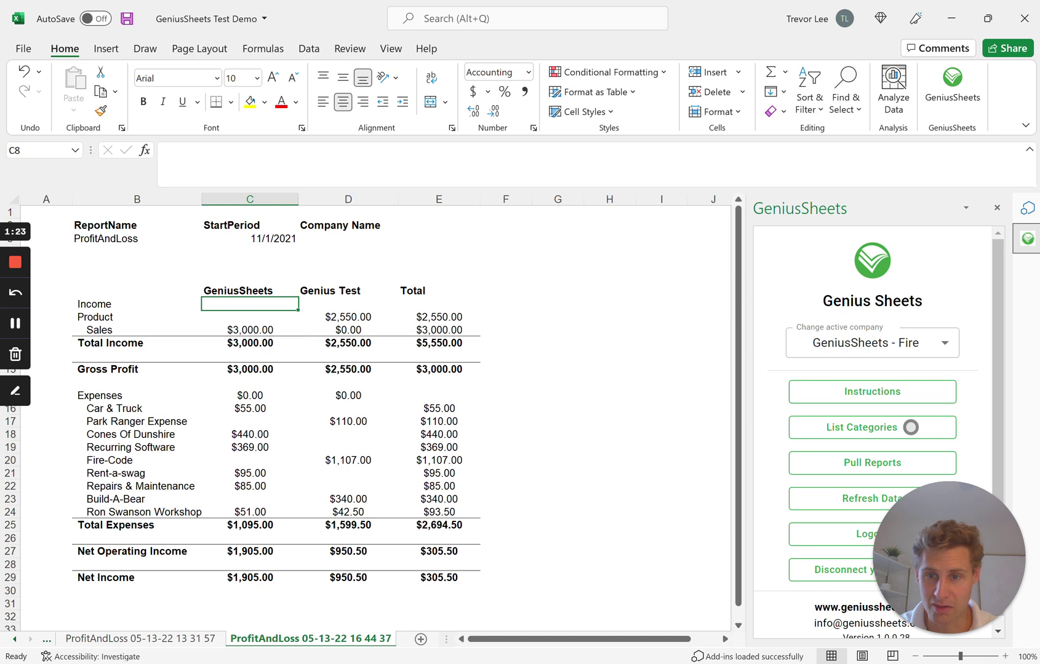
Inspect the cell references of the Genius Test Expenses formula in D15.
{"action": "left_click", "coordinate": [348, 395]}
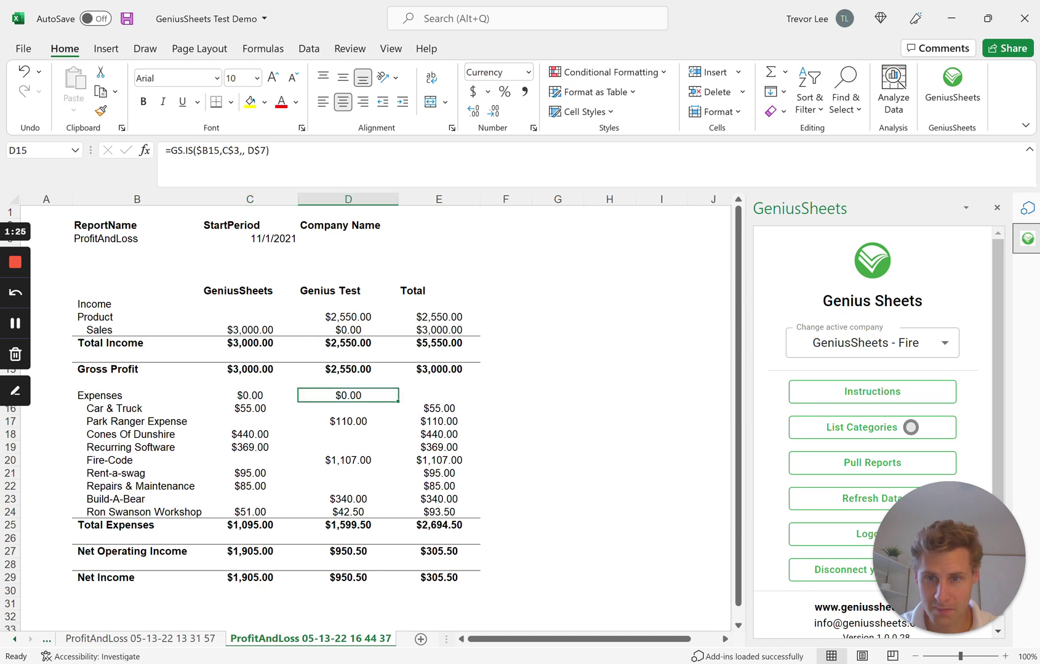
{"action": "left_click", "coordinate": [269, 151]}
{"action": "key", "text": "F2"}
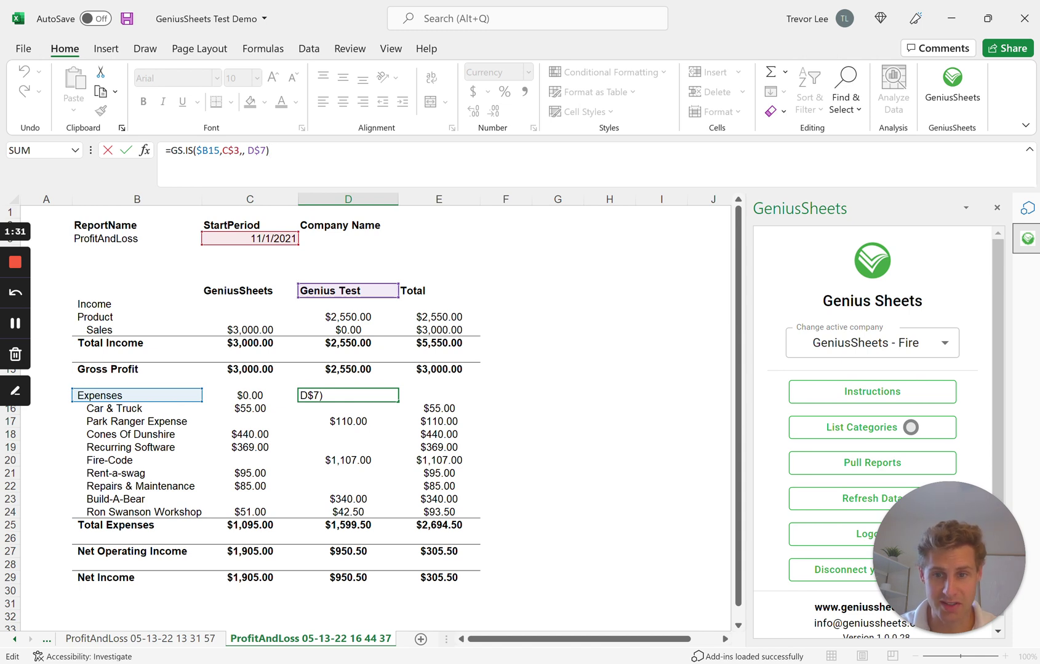
{"action": "key", "text": "Return"}
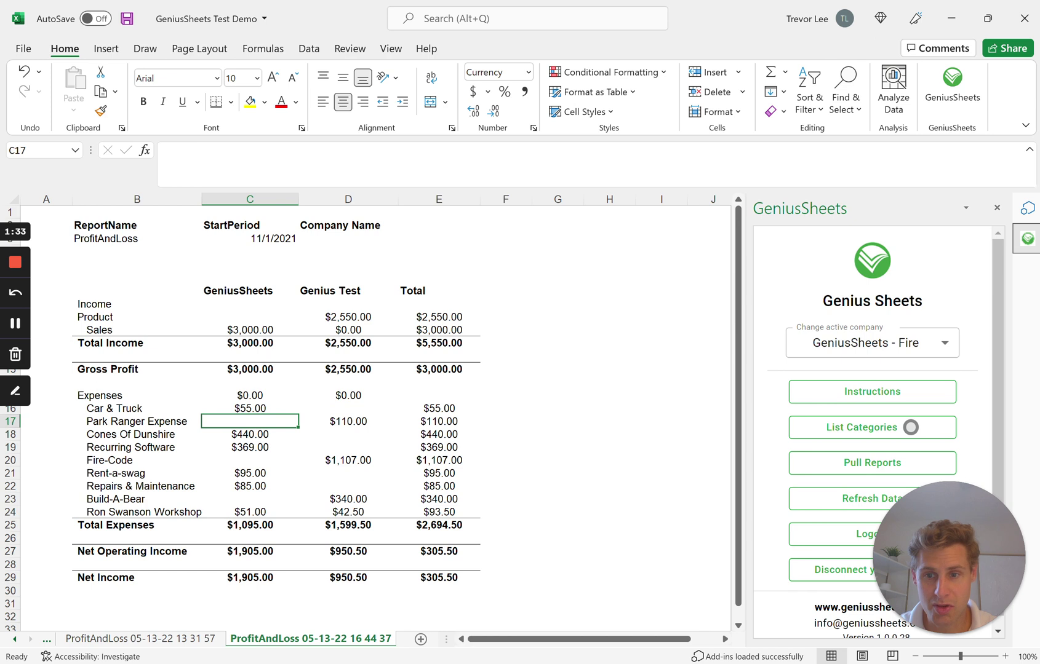
Examine the GeniusSheets formulas for Car & Truck in C16 and Cones Of Dunshire in C18 without changing them.
{"action": "left_click", "coordinate": [249, 408]}
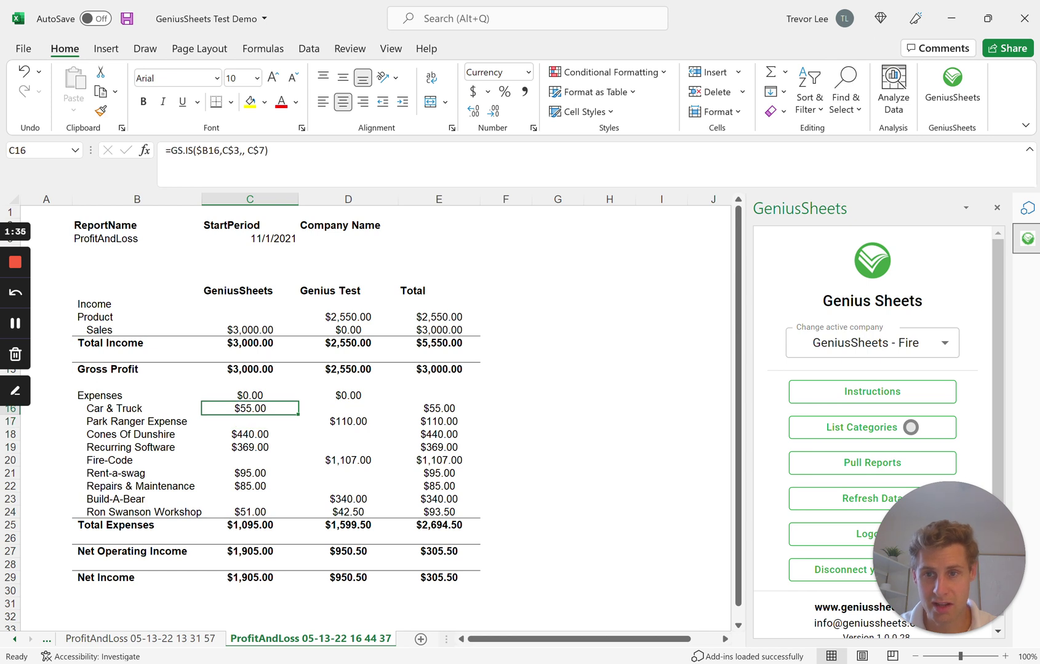
{"action": "left_click", "coordinate": [271, 150]}
{"action": "key", "text": "Escape"}
{"action": "left_click", "coordinate": [249, 460]}
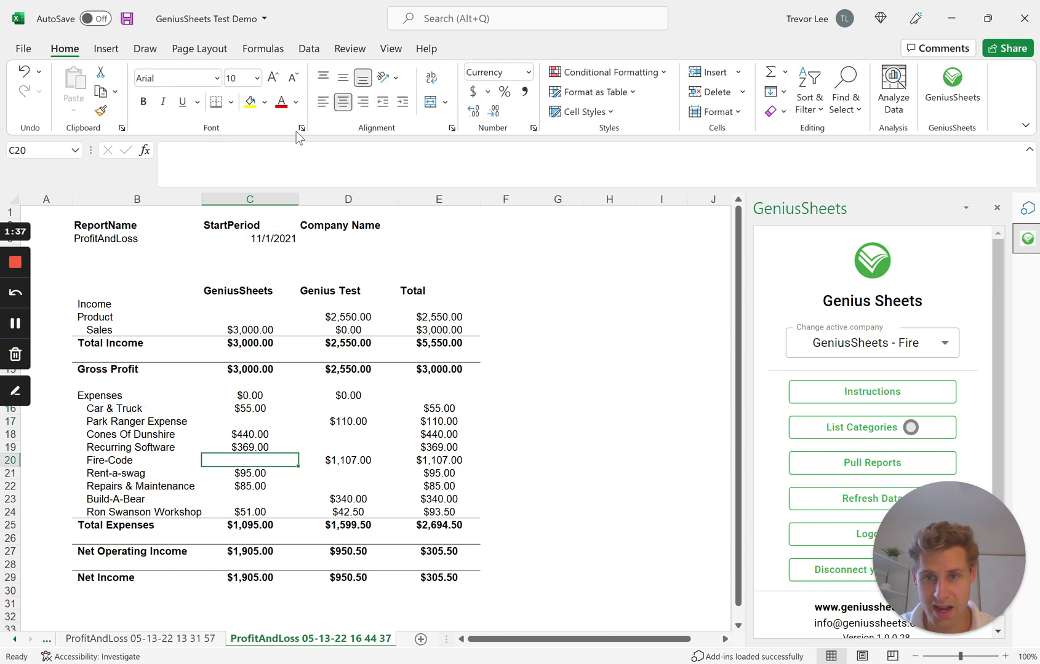
{"action": "left_click", "coordinate": [249, 434]}
{"action": "left_click", "coordinate": [271, 150]}
{"action": "key", "text": "Escape"}
Inspect the SUM formula for Cones Of Dunshire in E18 and look over the whole Total column.
{"action": "key", "text": "Right"}
{"action": "key", "text": "Right"}
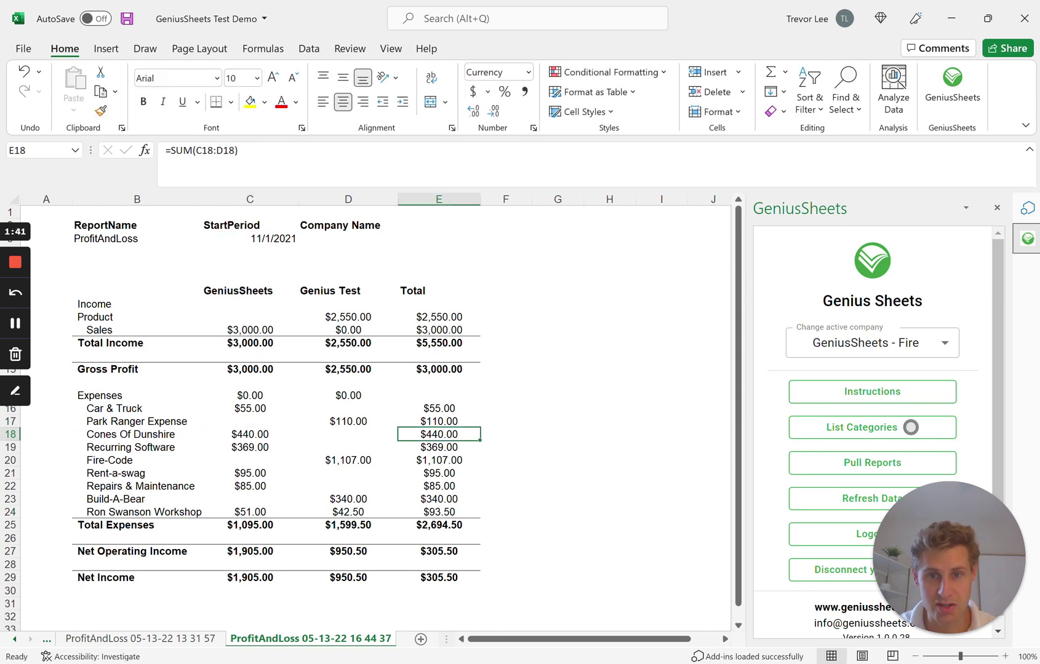
{"action": "key", "text": "F2"}
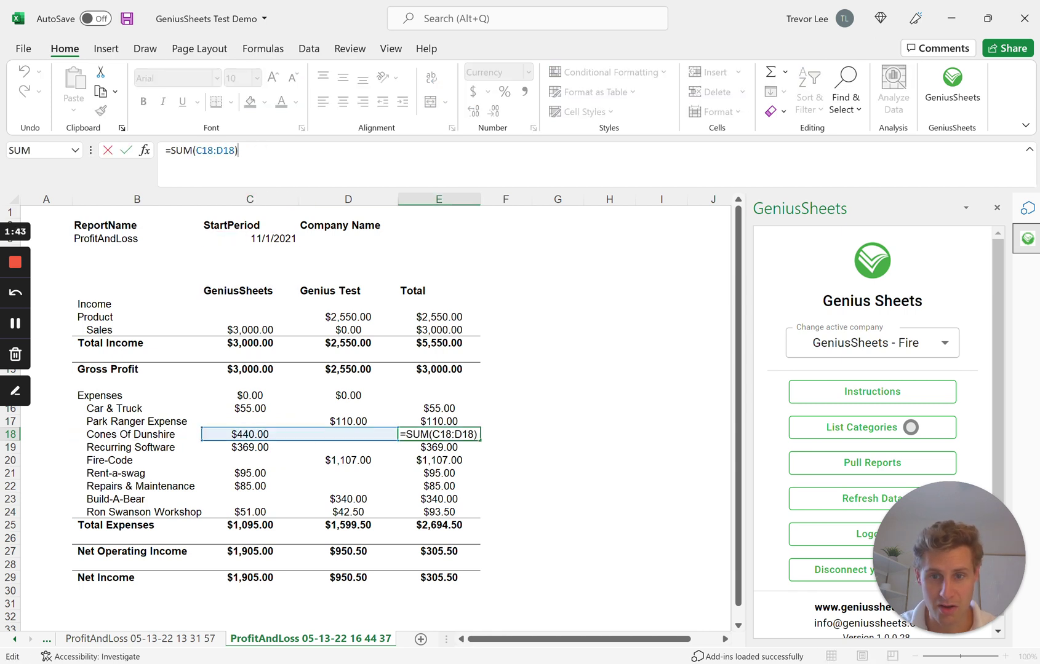
{"action": "key", "text": "Escape"}
{"action": "left_click_drag", "start_coordinate": [438, 291], "coordinate": [438, 592]}
{"action": "left_click", "coordinate": [505, 395]}
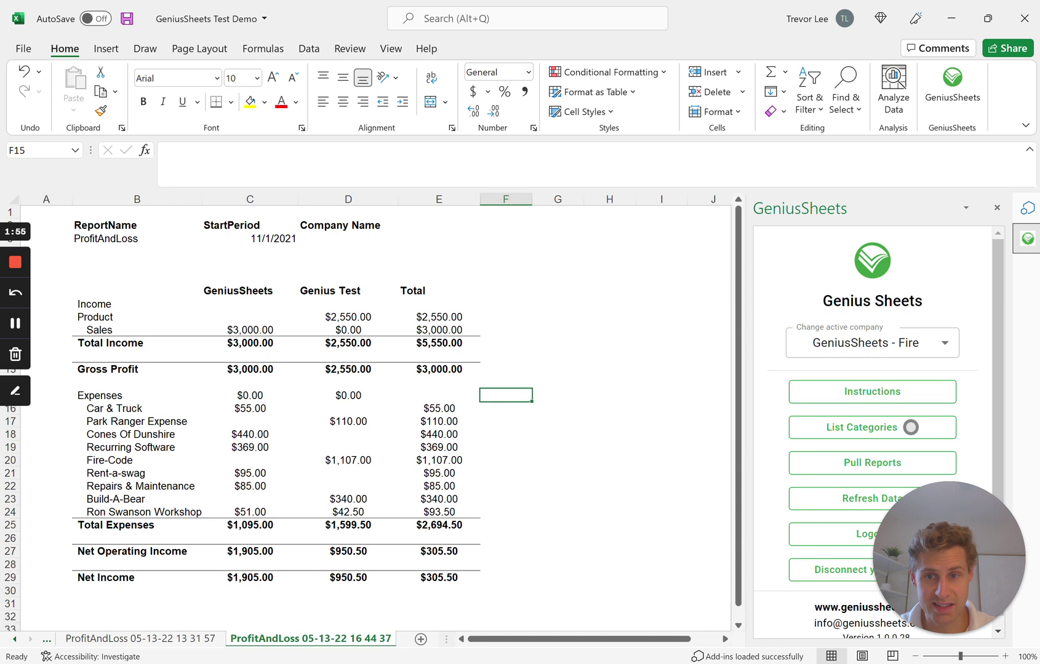
Change the report's StartPeriod date in C3 to 12/1/2021.
{"action": "left_click", "coordinate": [250, 239]}
{"action": "type", "text": "12/"}
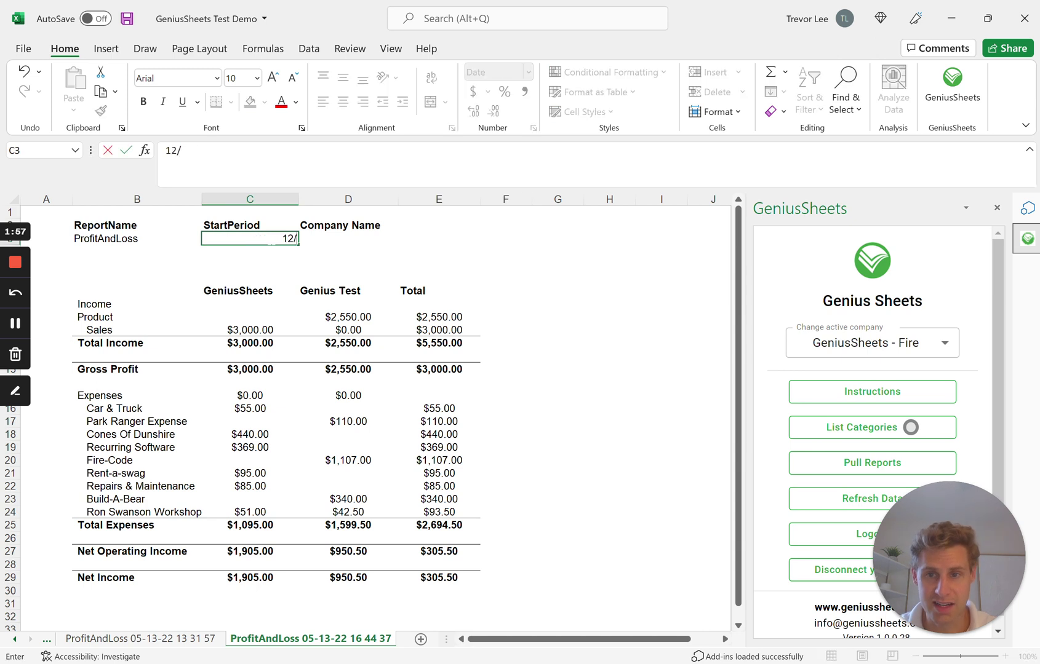
{"action": "type", "text": "1/2021"}
{"action": "key", "text": "Return"}
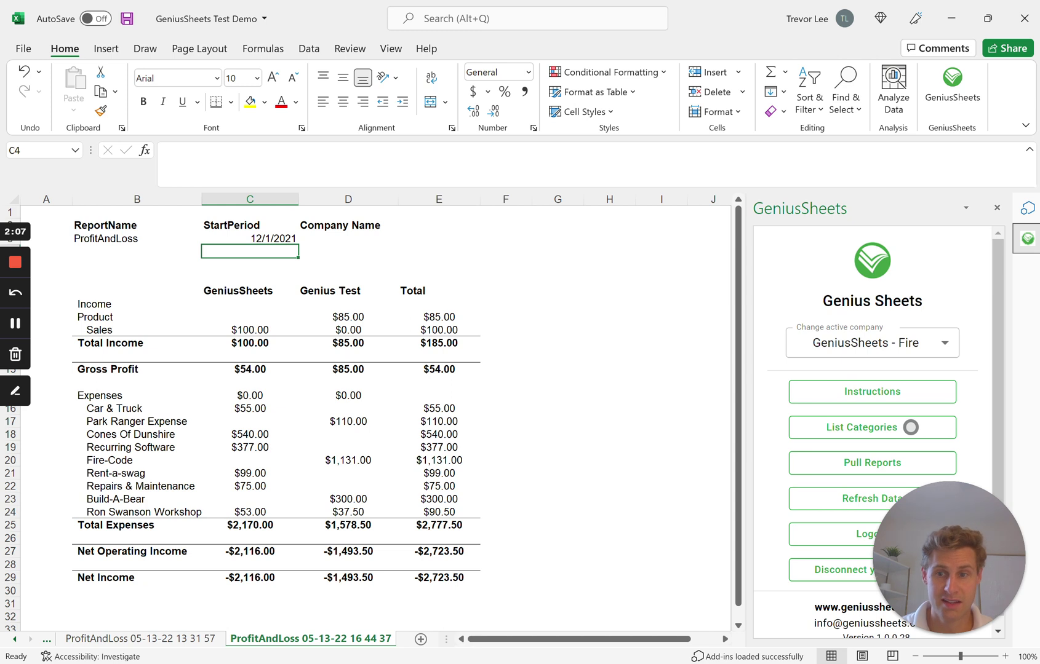
Review the body of the recalculated report, including the Park Ranger Expense formula in D17 and the Genius Test column.
{"action": "left_click_drag", "start_coordinate": [137, 304], "coordinate": [609, 525]}
{"action": "left_click", "coordinate": [348, 421]}
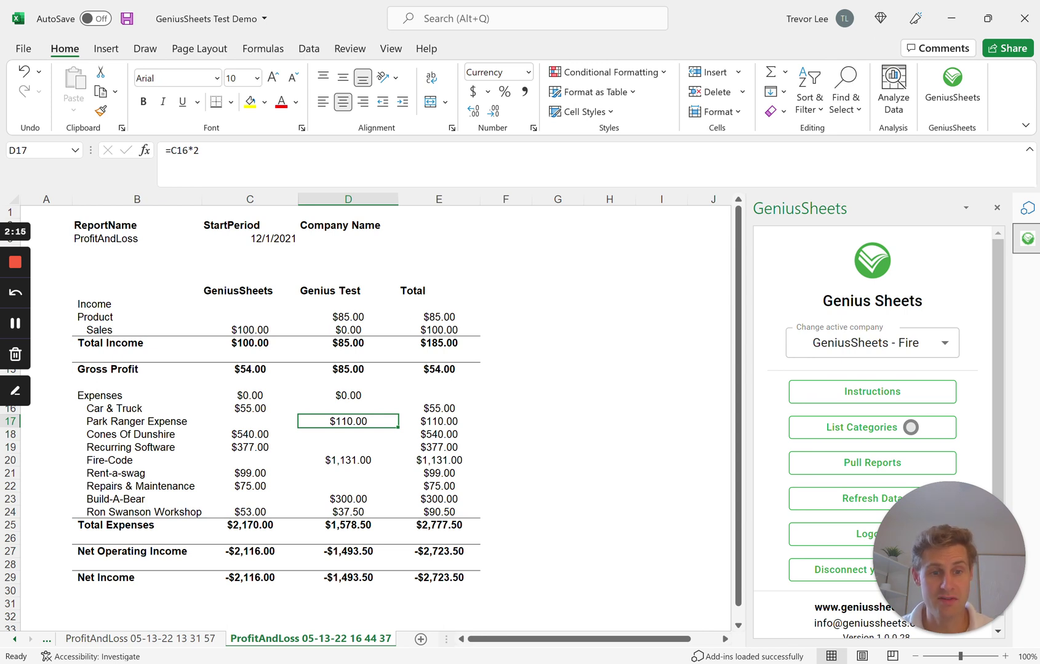
{"action": "left_click_drag", "start_coordinate": [348, 291], "coordinate": [348, 395]}
{"action": "left_click", "coordinate": [348, 448]}
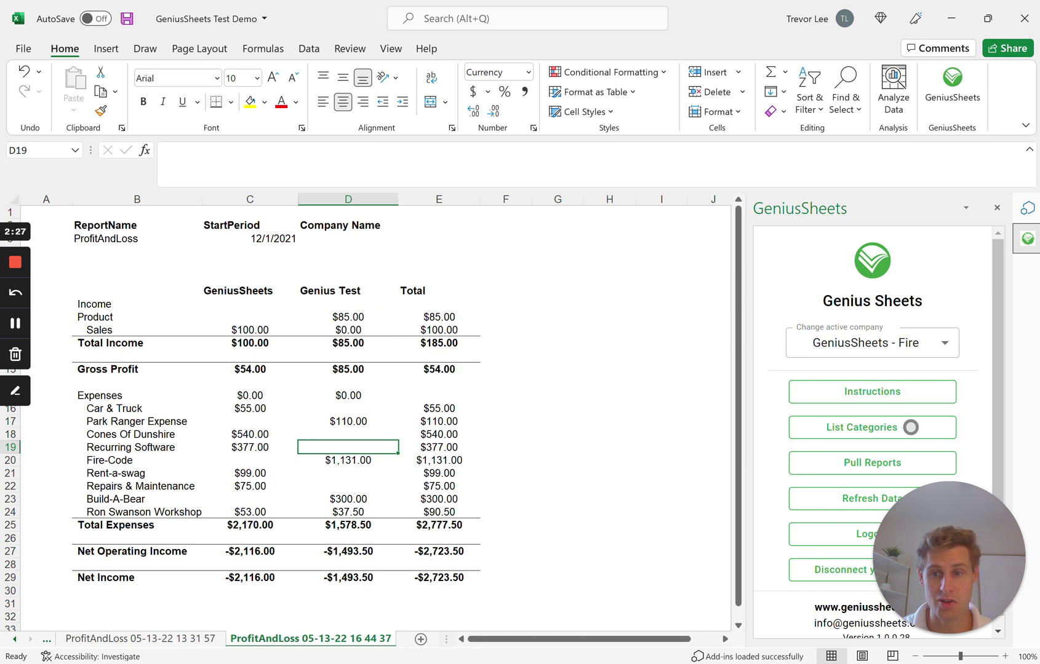
Review the Total Income, Gross Profit and Total Expenses rows across the company columns.
{"action": "left_click_drag", "start_coordinate": [123, 342], "coordinate": [489, 357]}
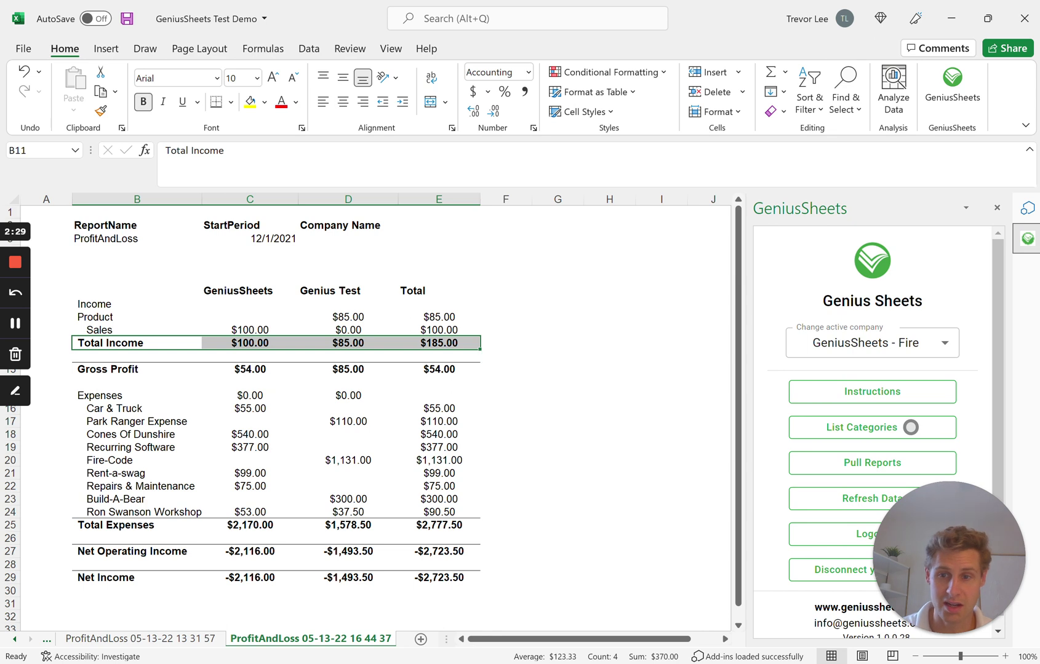
{"action": "left_click_drag", "start_coordinate": [123, 369], "coordinate": [345, 369]}
{"action": "left_click_drag", "start_coordinate": [123, 525], "coordinate": [471, 526]}
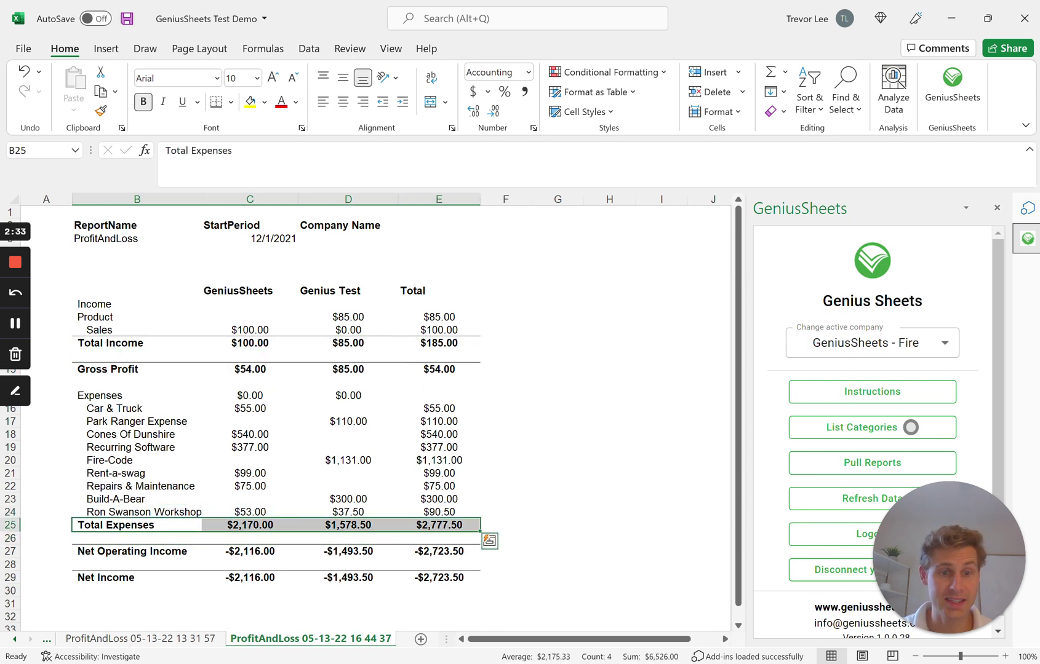
{"action": "left_click", "coordinate": [137, 382]}
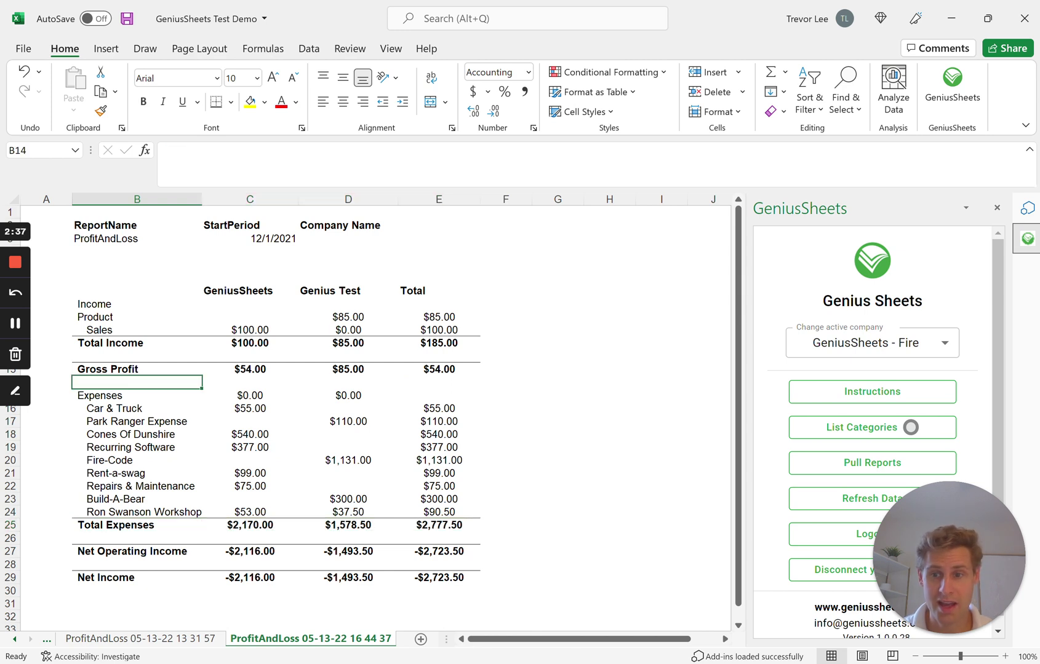
Remove the C$7 company argument from the Cones Of Dunshire formula in C18, keeping GeniusSheets - Fire as the active company.
{"action": "left_click", "coordinate": [882, 355]}
{"action": "left_click", "coordinate": [249, 434]}
{"action": "left_click", "coordinate": [264, 150]}
{"action": "key", "text": "BackSpace"}
{"action": "key", "text": "BackSpace"}
{"action": "key", "text": "BackSpace"}
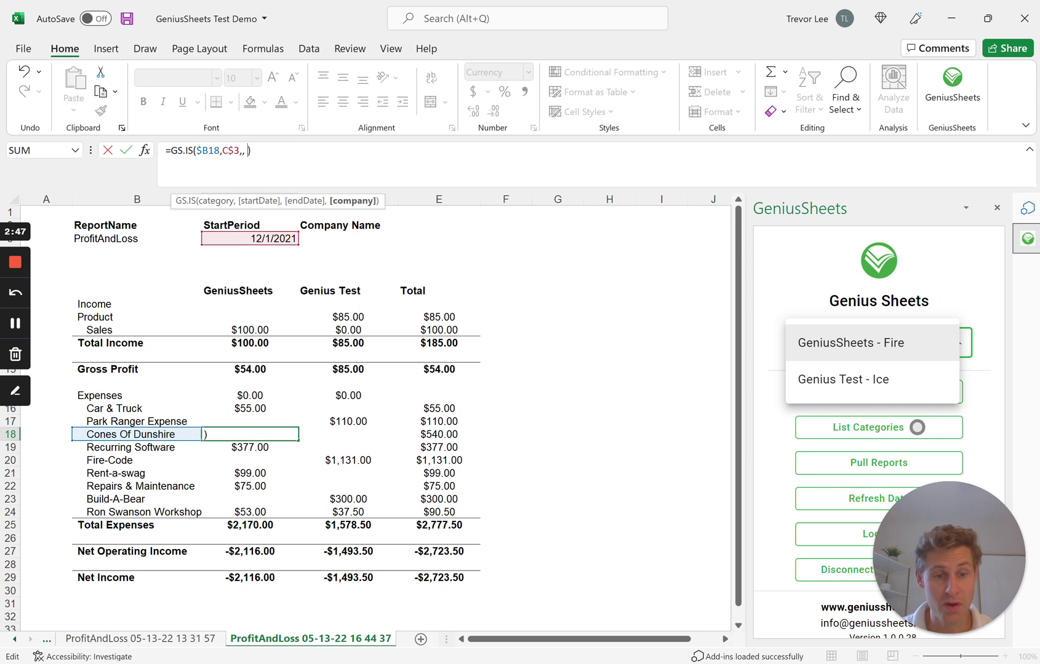
{"action": "key", "text": "Return"}
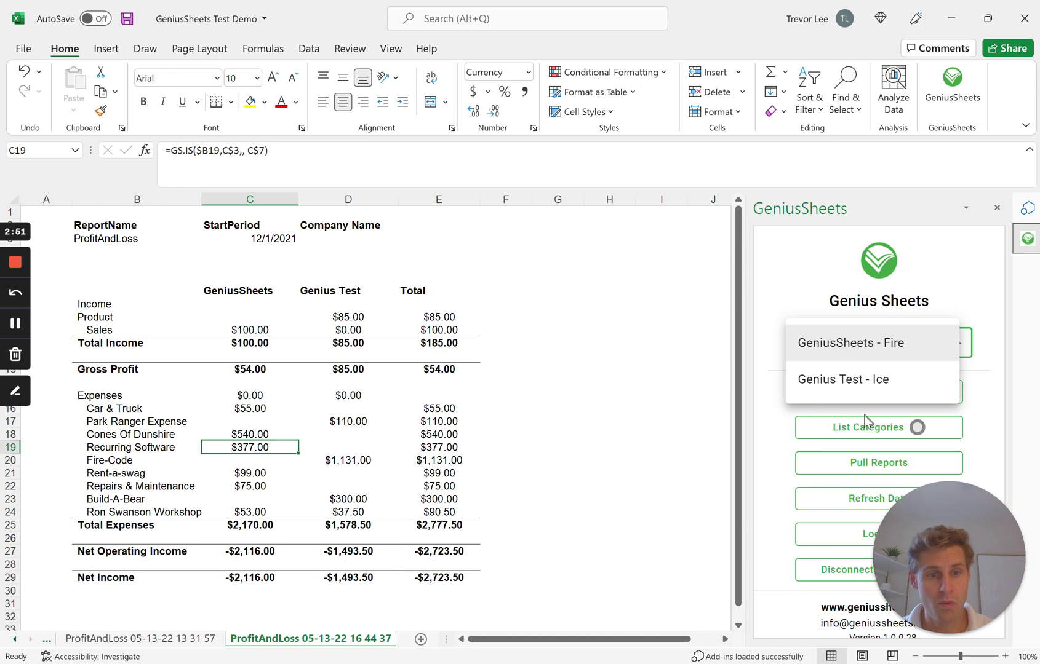
{"action": "left_click", "coordinate": [836, 346]}
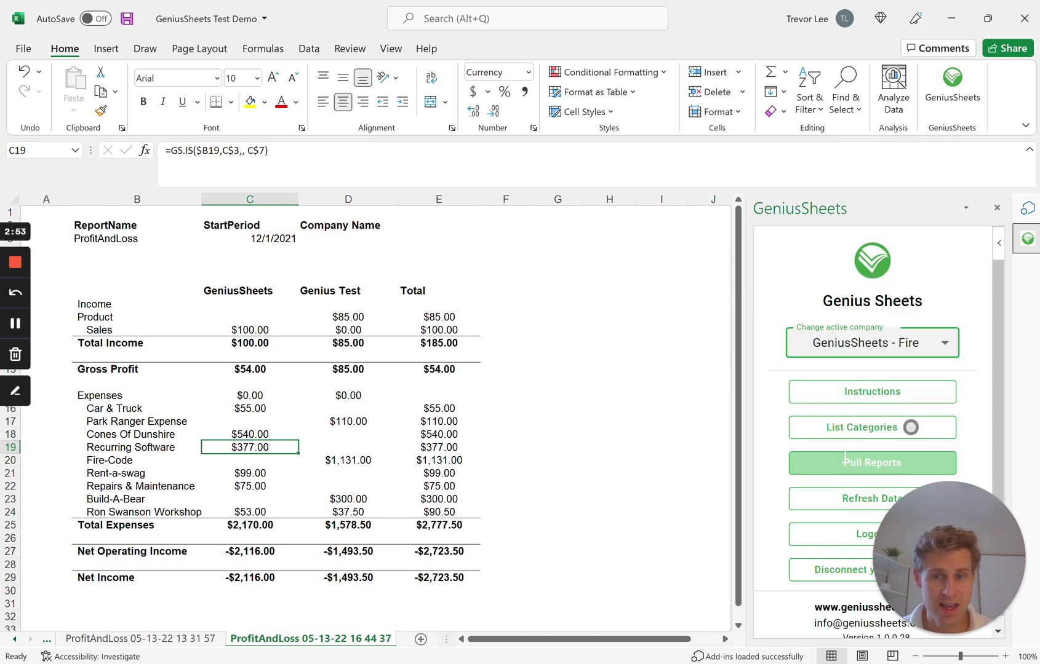
Switch the active company to Genius Test - Ice and refresh the data with the C18 formula selected.
{"action": "left_click", "coordinate": [249, 434]}
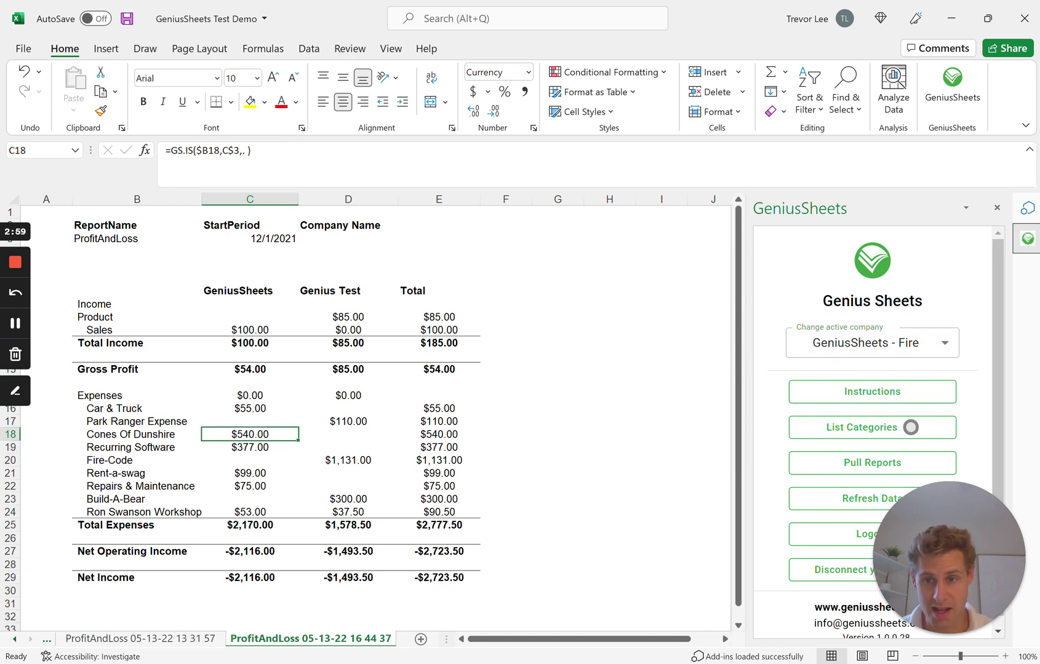
{"action": "left_click", "coordinate": [859, 344]}
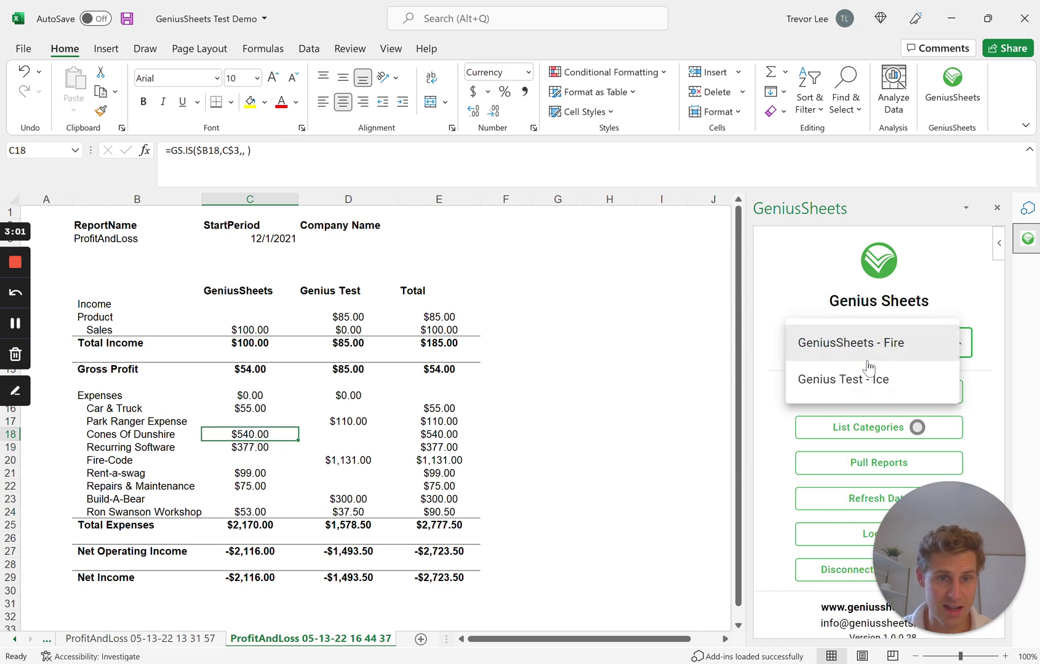
{"action": "left_click", "coordinate": [860, 378]}
{"action": "left_click", "coordinate": [855, 499]}
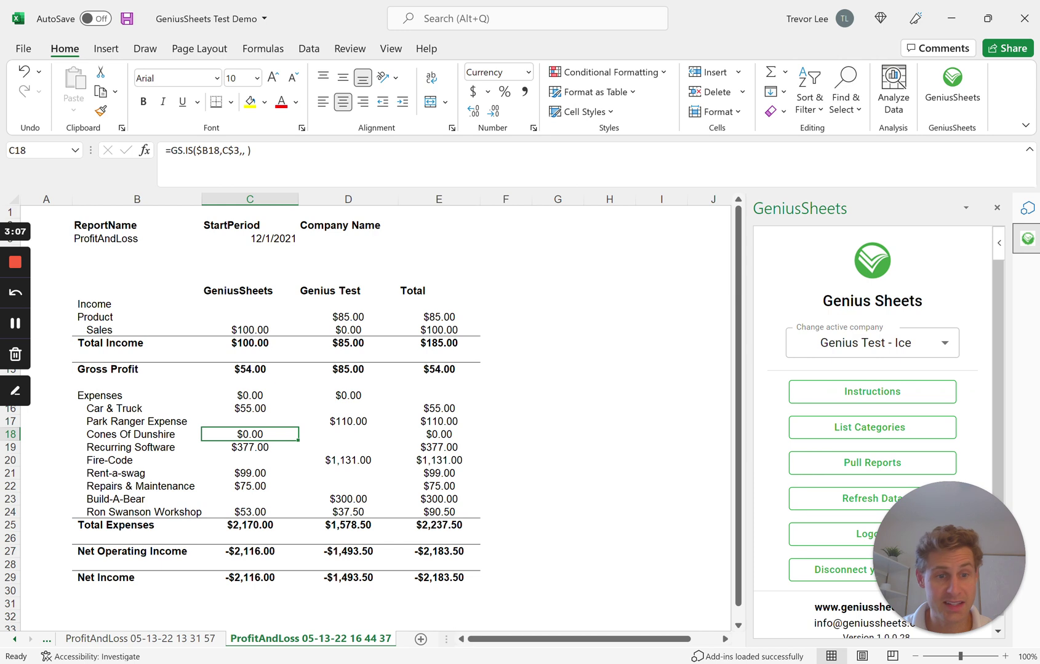
Switch the active company back to GeniusSheets - Fire, refresh the data, and check the Cones Of Dunshire formula in C18 against the company list.
{"action": "left_click", "coordinate": [137, 434]}
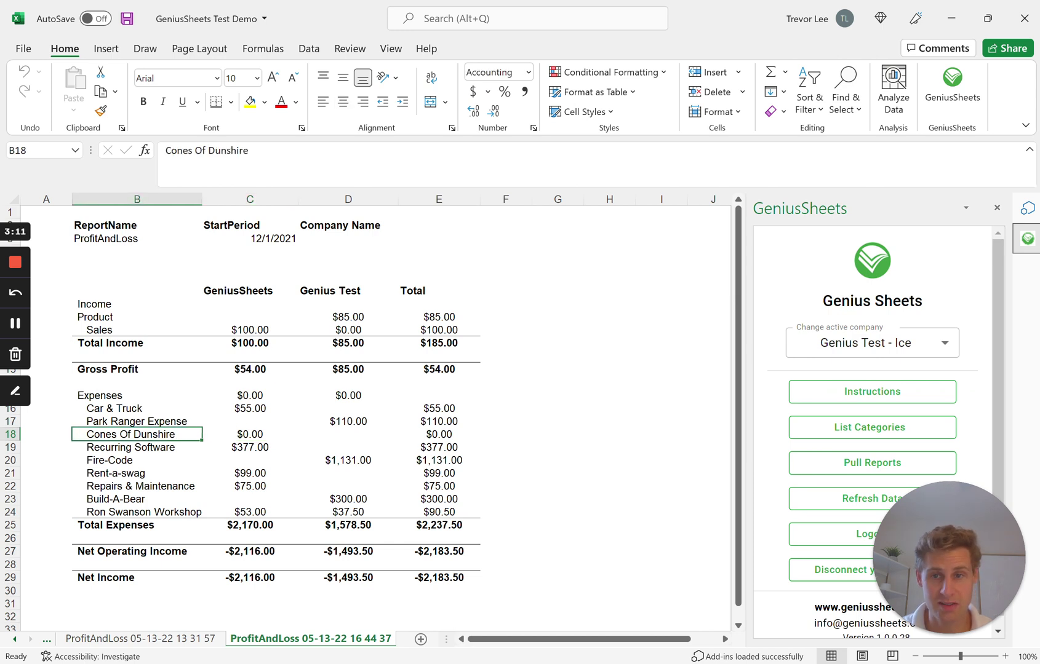
{"action": "left_click", "coordinate": [933, 350]}
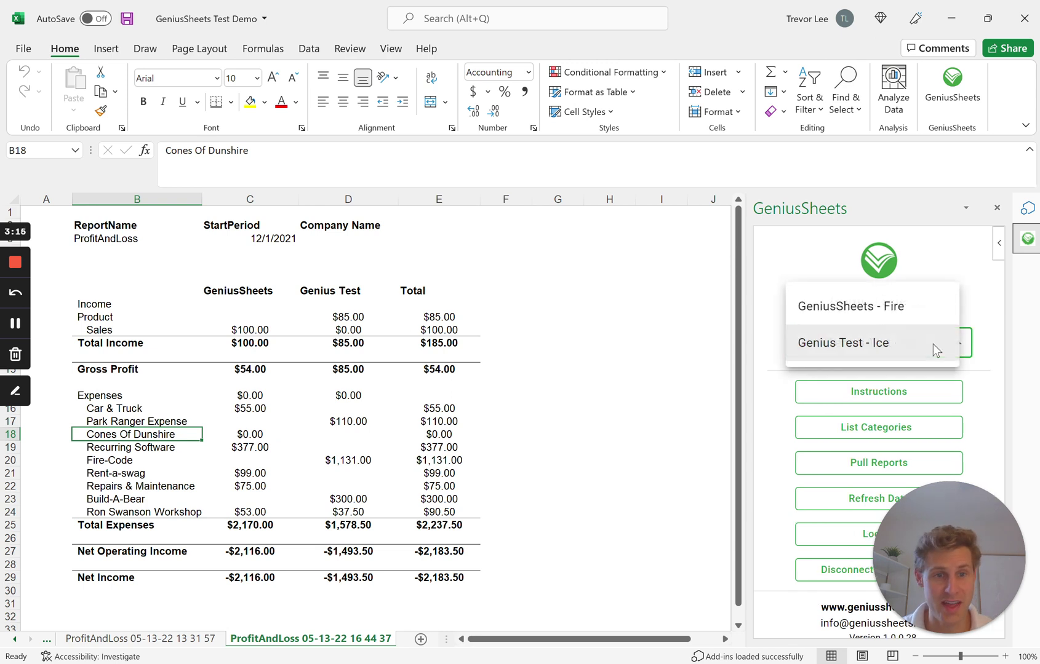
{"action": "left_click", "coordinate": [886, 314]}
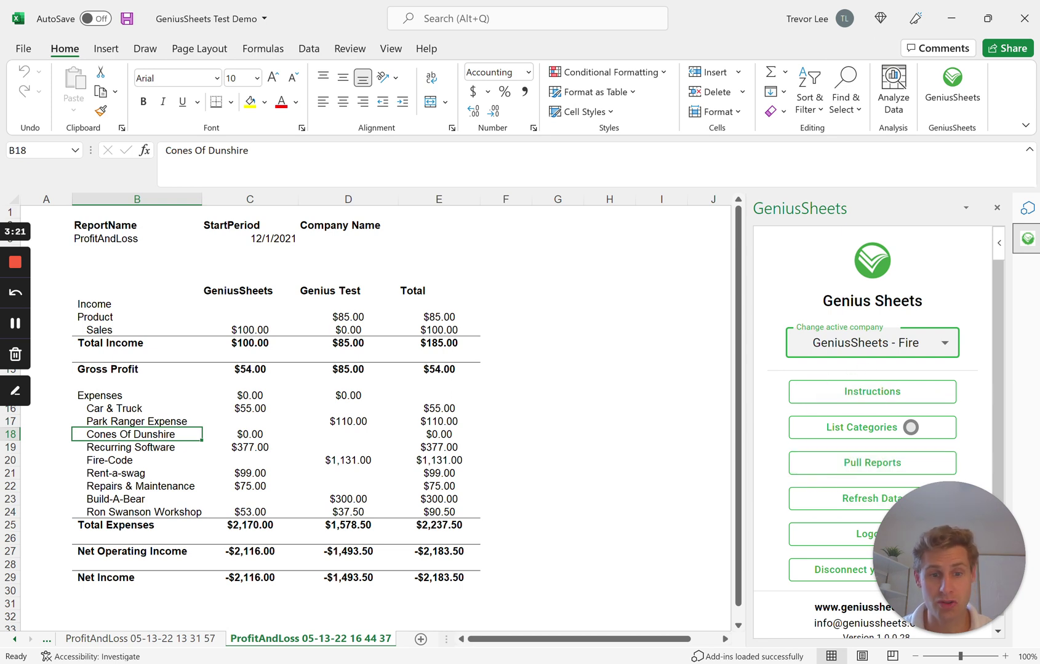
{"action": "left_click", "coordinate": [820, 496]}
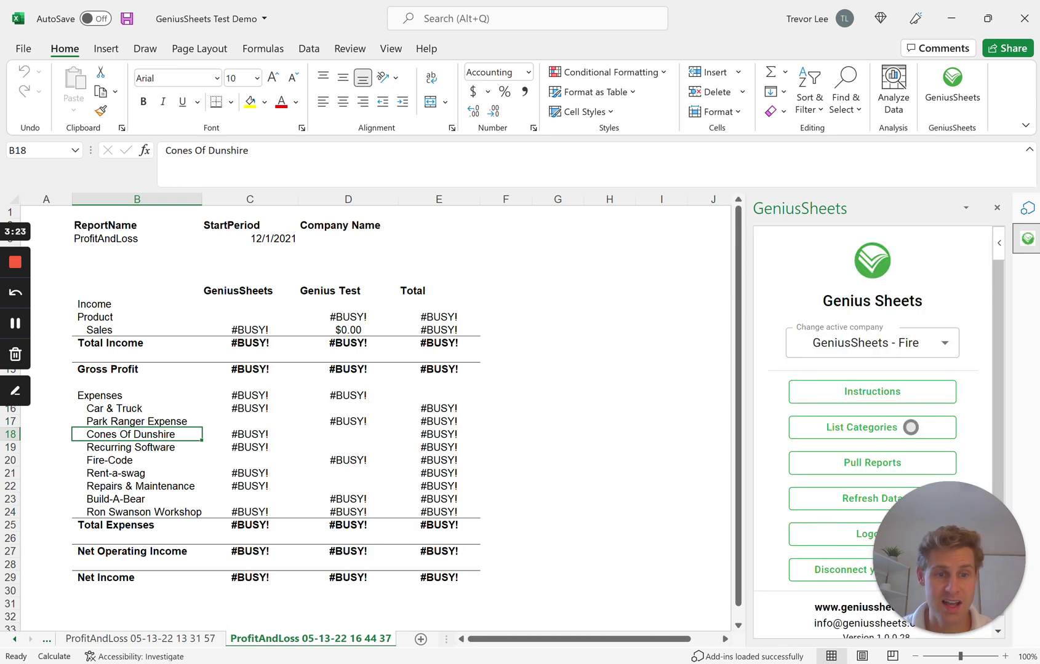
{"action": "key", "text": "Right"}
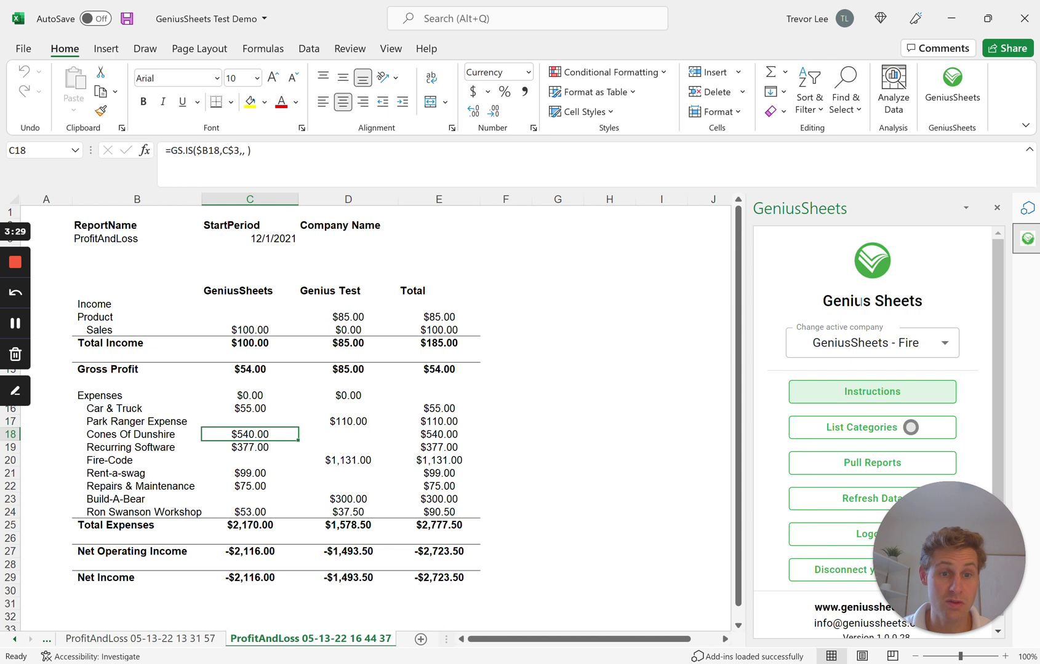
{"action": "left_click", "coordinate": [883, 348]}
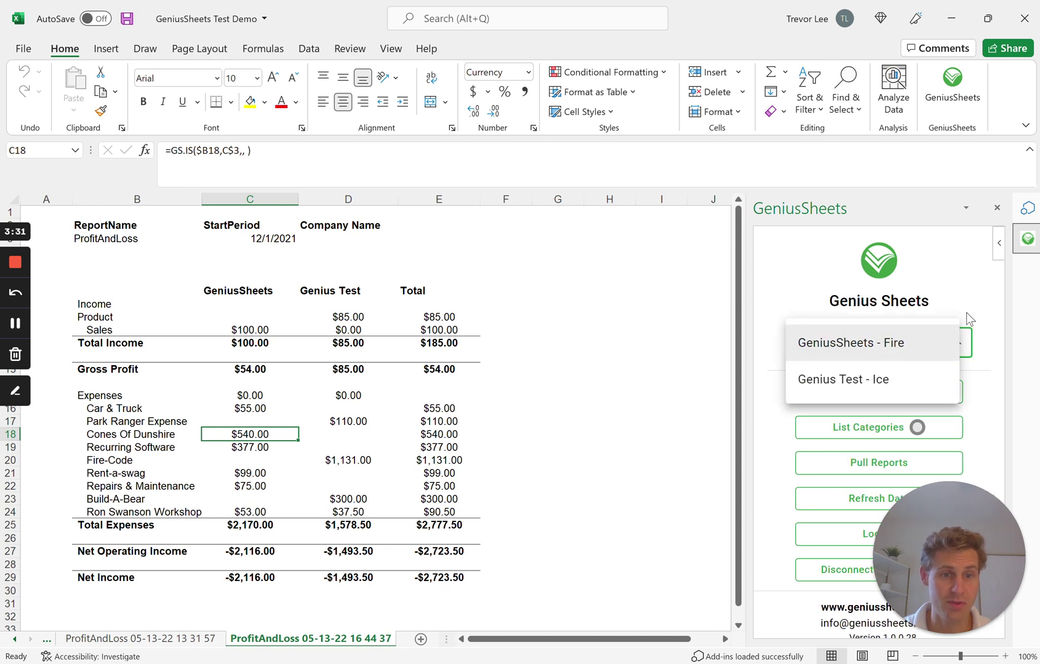